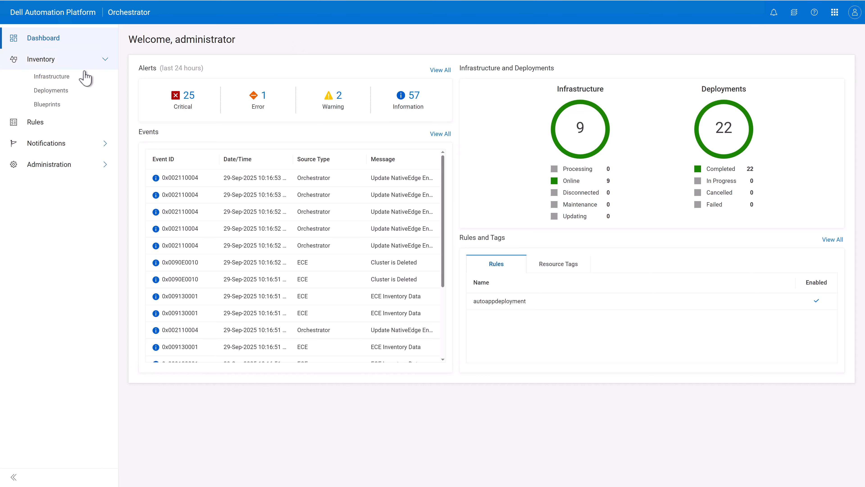
Step: Start creating a cluster named XR4000-Cluster from the edge infrastructure, with XR4000-Node1 as the first endpoint
left_click(70, 77)
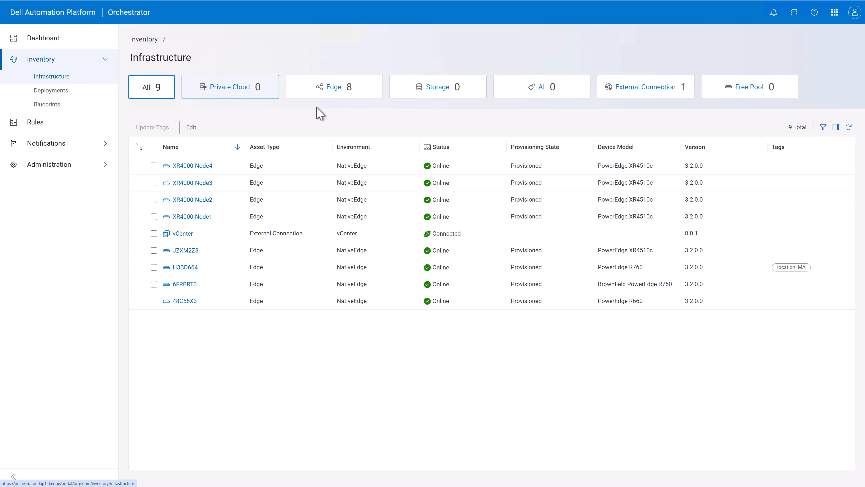
left_click(333, 89)
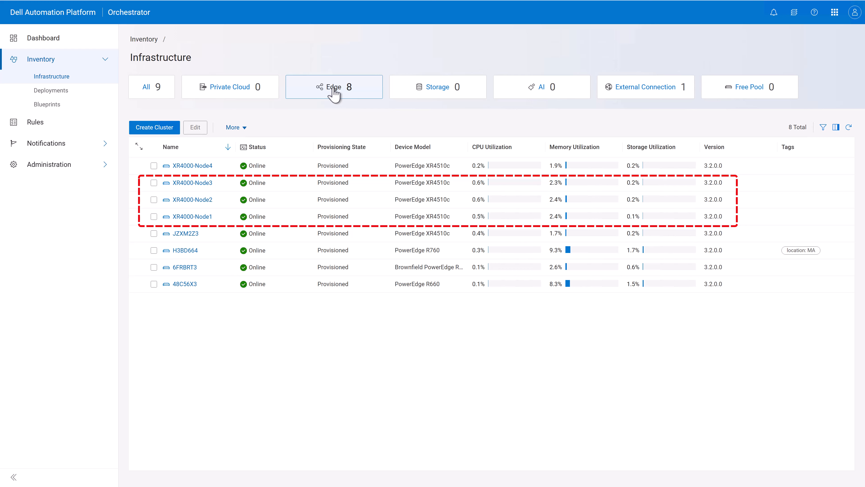
left_click(155, 127)
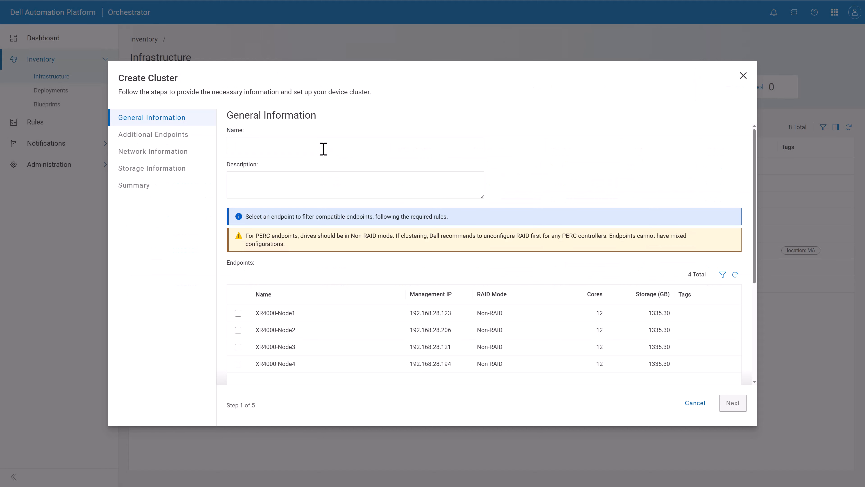
left_click(323, 149)
left_click(238, 313)
left_click(733, 402)
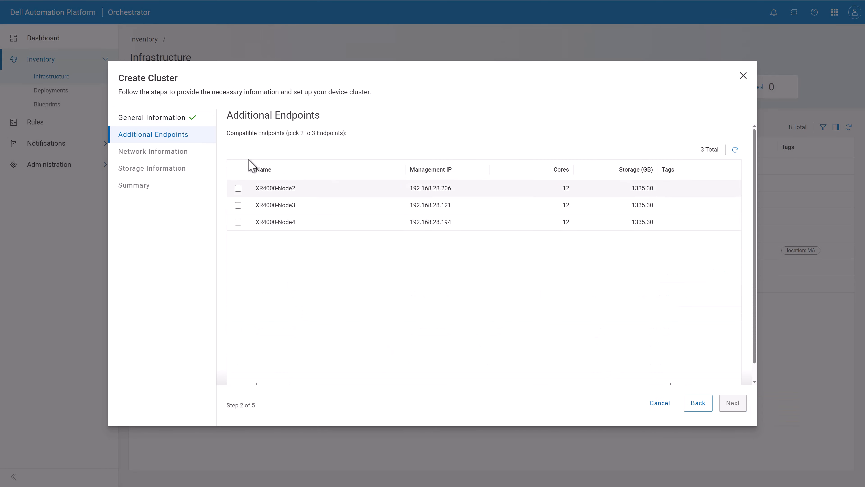
Step: Add XR4000-Node2 and XR4000-Node3 as the cluster's additional endpoints
left_click(238, 188)
left_click(238, 205)
left_click(733, 402)
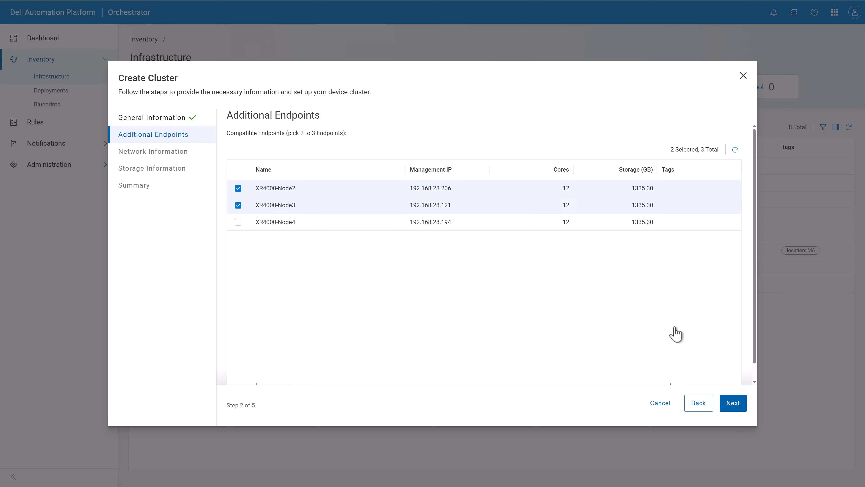
Step: Set Storage_Network as the storage interface for all three nodes
left_click(614, 208)
left_click(609, 241)
left_click(614, 224)
left_click(613, 255)
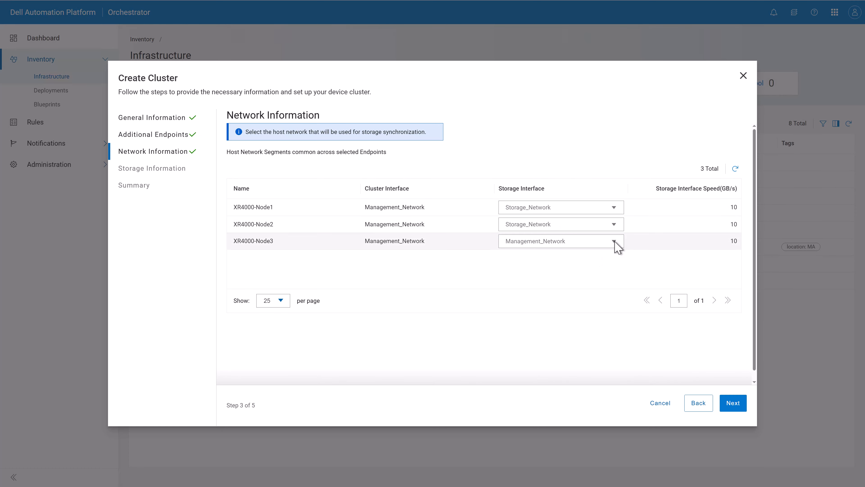
left_click(614, 241)
left_click(610, 272)
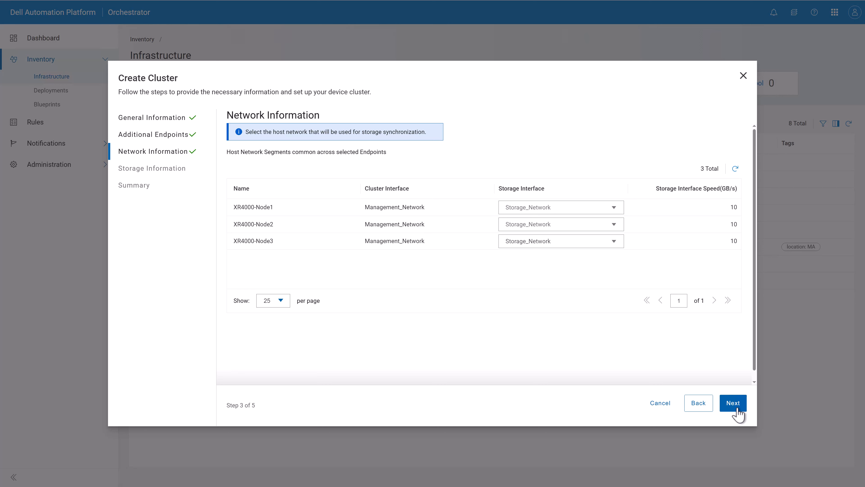
left_click(733, 403)
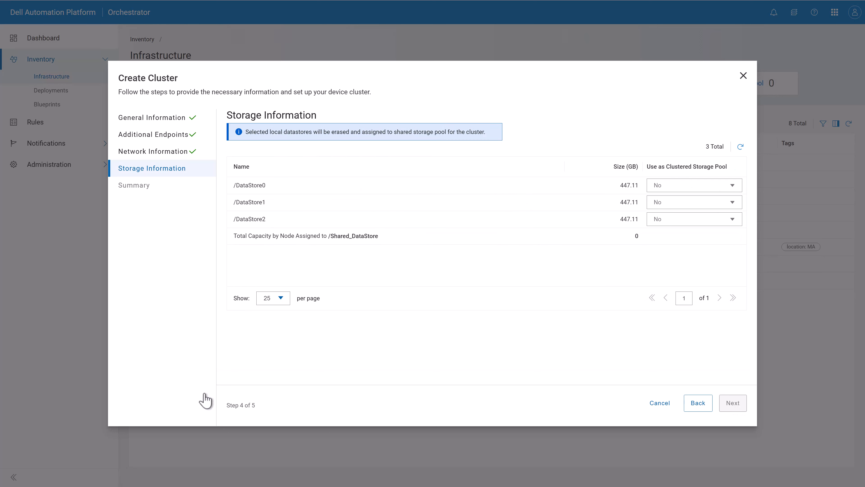
Step: Use /DataStore0 and /DataStore1 as the clustered storage pool and create the cluster
left_click(667, 186)
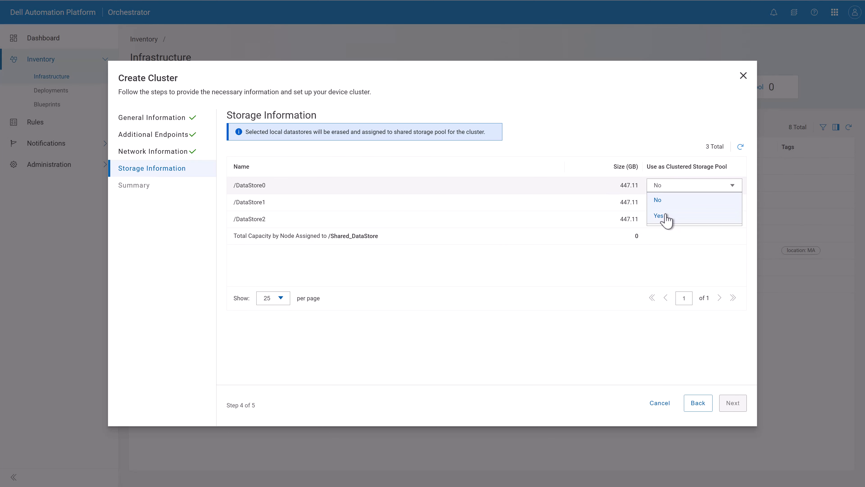
left_click(668, 216)
left_click(671, 206)
left_click(662, 233)
left_click(732, 403)
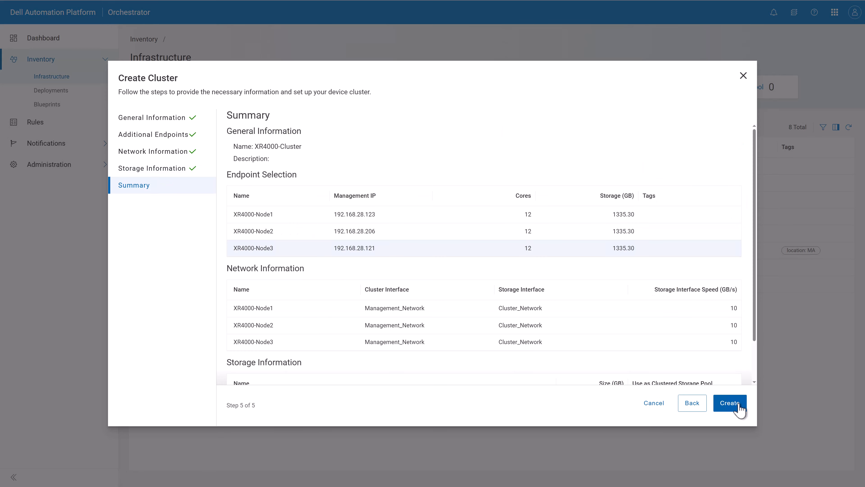
left_click(738, 406)
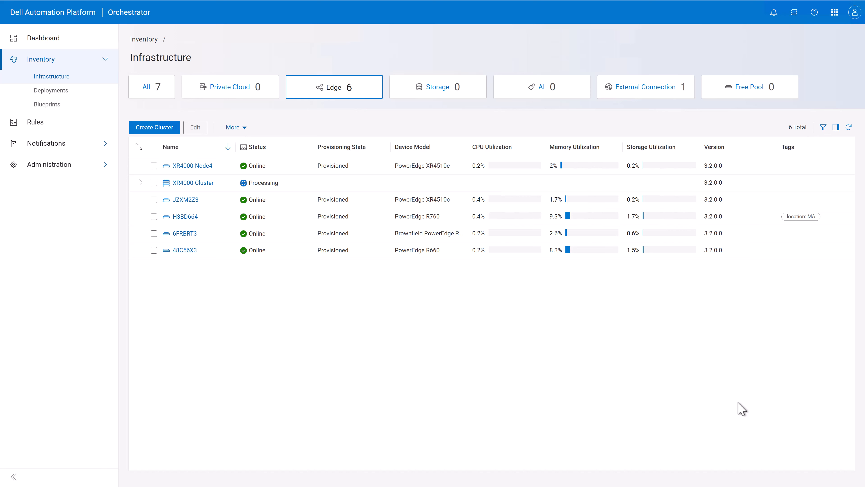
Step: Refresh the edge list, expand XR4000-Cluster and open its details page
left_click(849, 129)
left_click(140, 183)
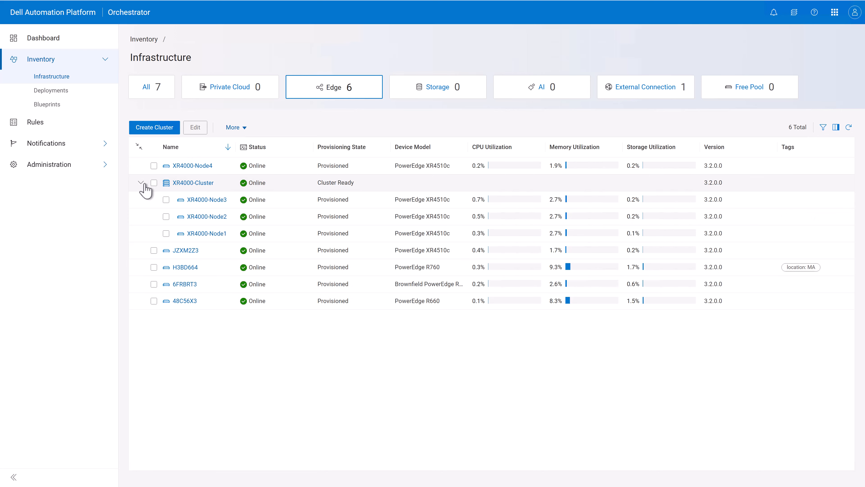
left_click(189, 183)
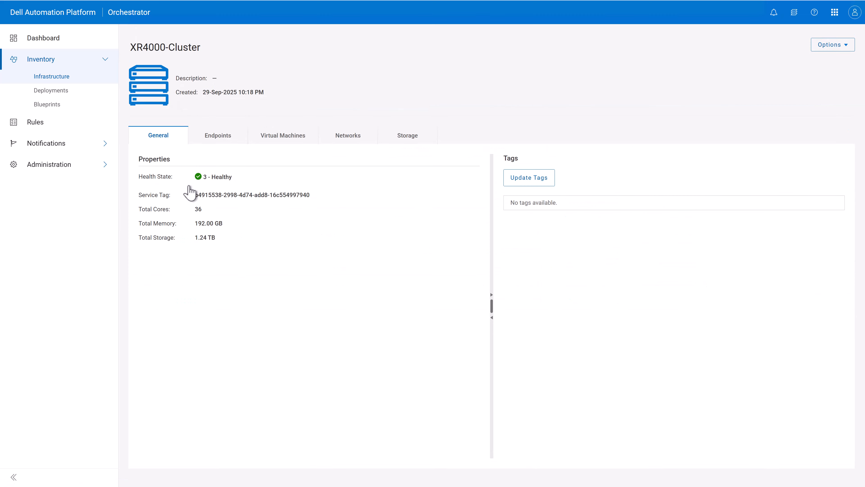
Step: Review the cluster's endpoints, virtual machines, networks and storage
left_click(219, 150)
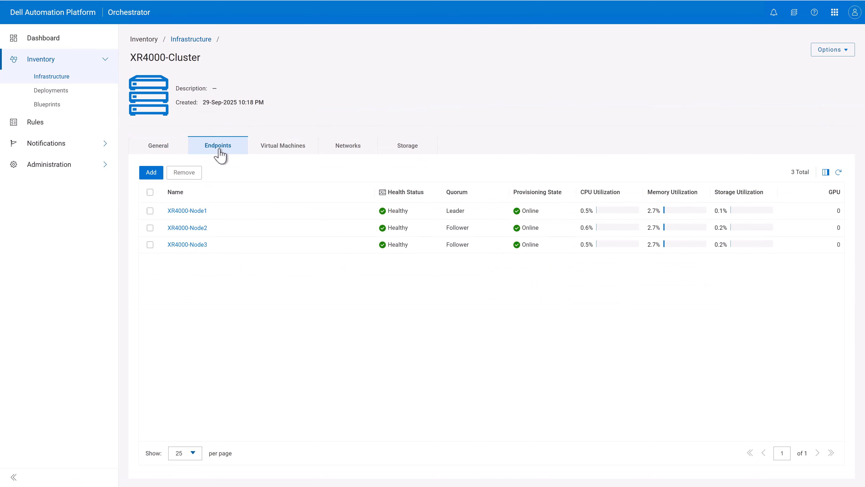
left_click(275, 148)
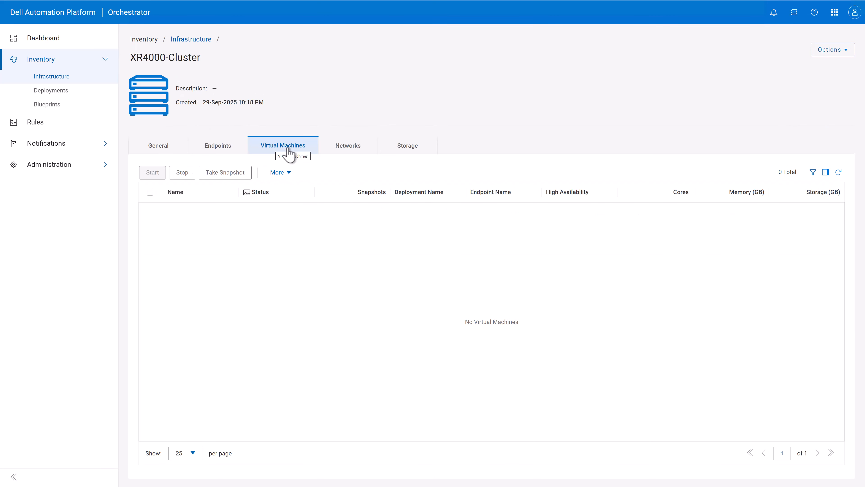
left_click(348, 149)
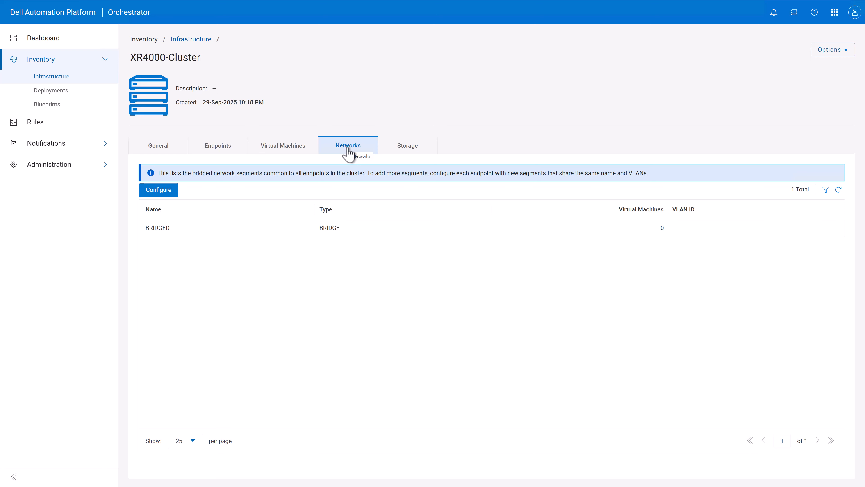
left_click(405, 150)
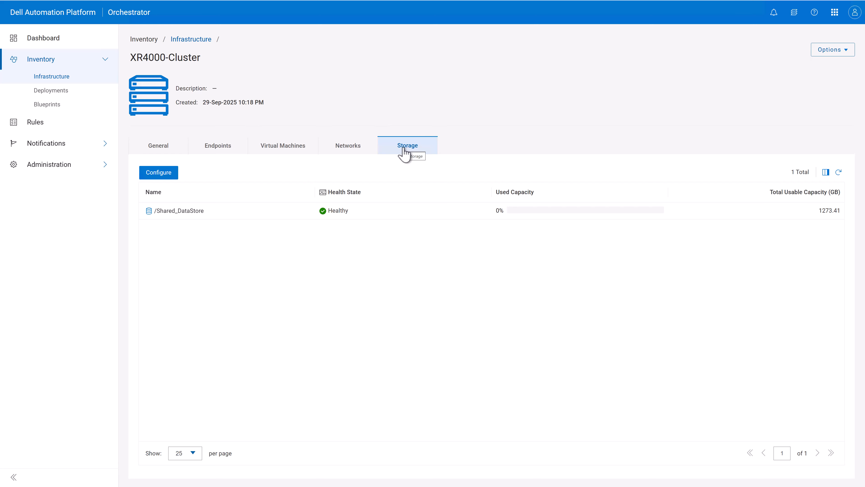
Step: Add XR4000-Node4 to the cluster with Storage_Network as its storage interface
left_click(225, 151)
left_click(151, 174)
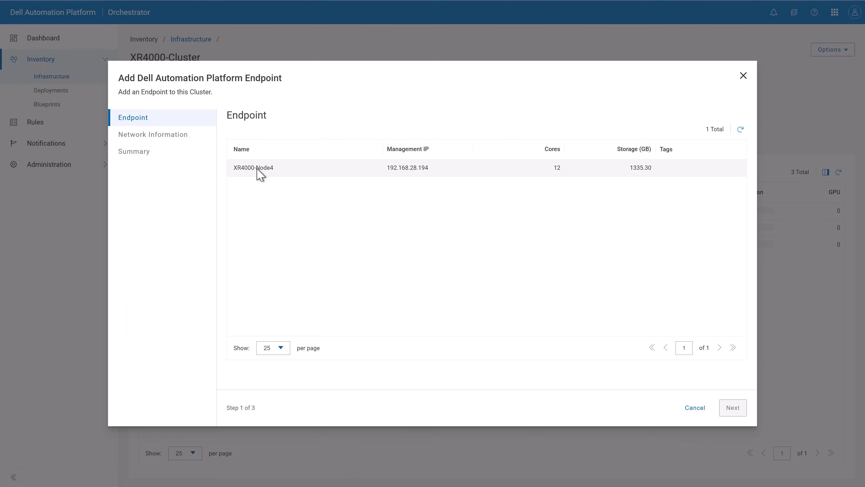
left_click(261, 170)
left_click(733, 408)
left_click(402, 202)
left_click(353, 235)
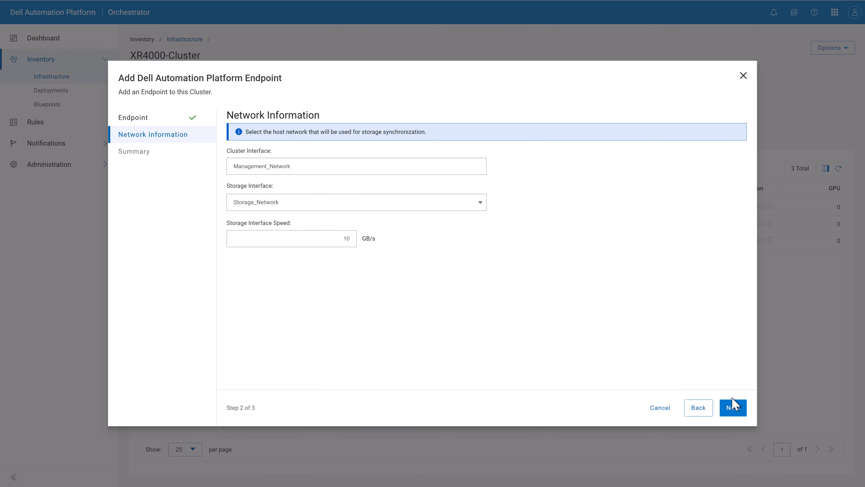
left_click(733, 406)
left_click(732, 408)
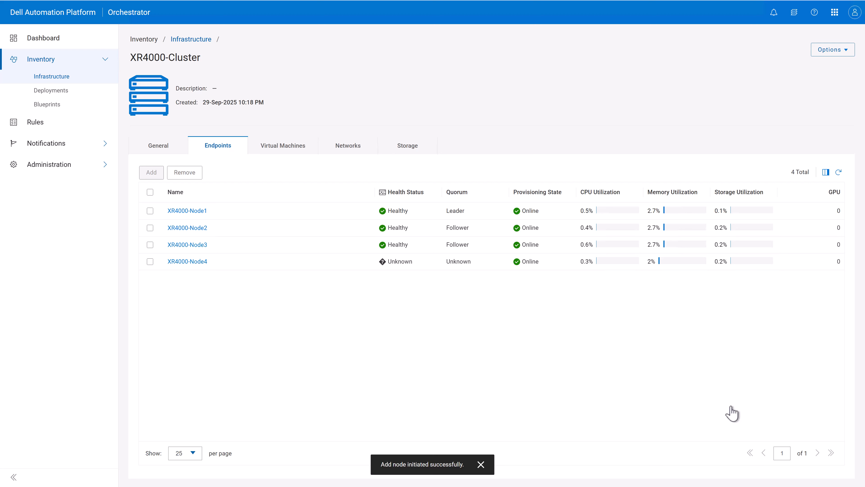
left_click(838, 172)
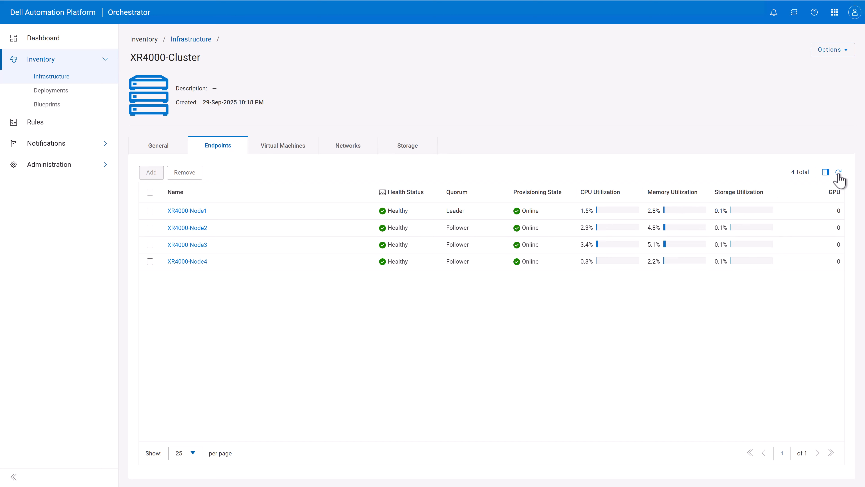
Step: Start deploying the nginx blueprint to the XR4000-Node1 endpoint
left_click(68, 108)
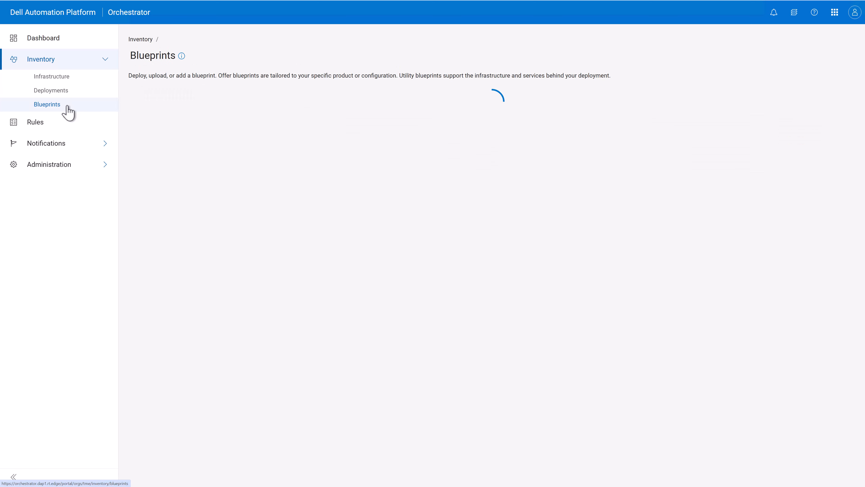
left_click(154, 173)
left_click(147, 136)
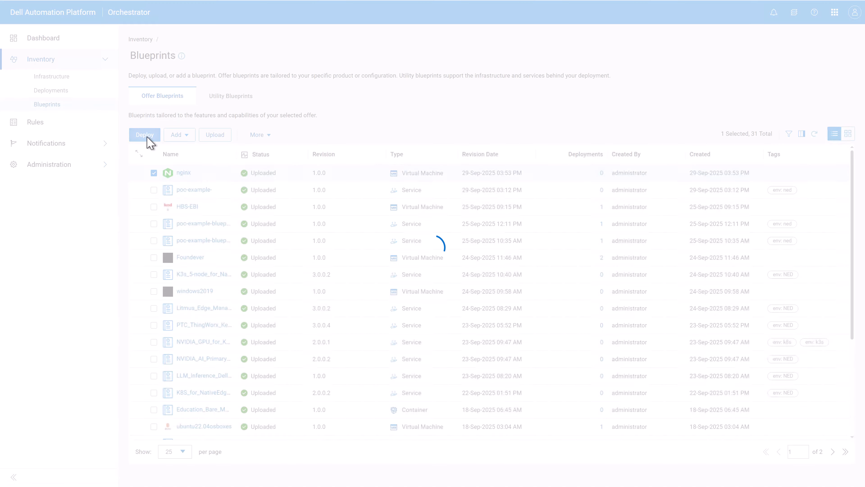
left_click(195, 268)
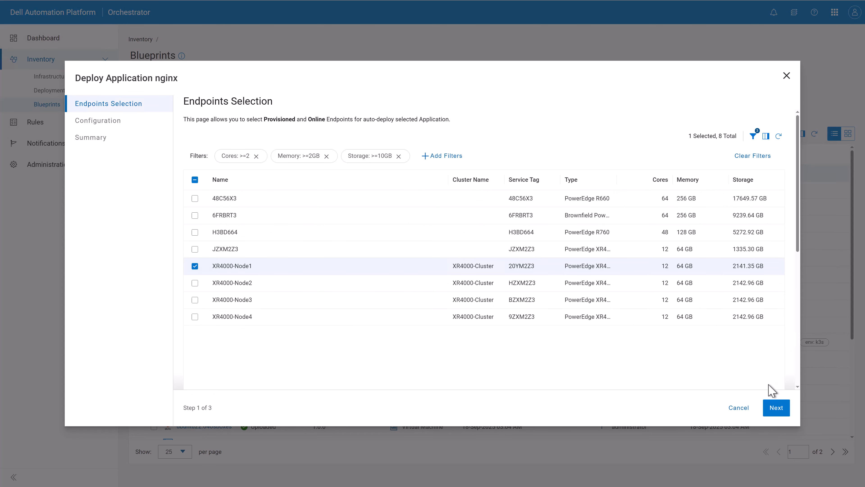
left_click(776, 407)
Step: Set the VM datastore to /Shared_DataStore and the network segment to BRIDGED,BRIDGE
left_click(291, 162)
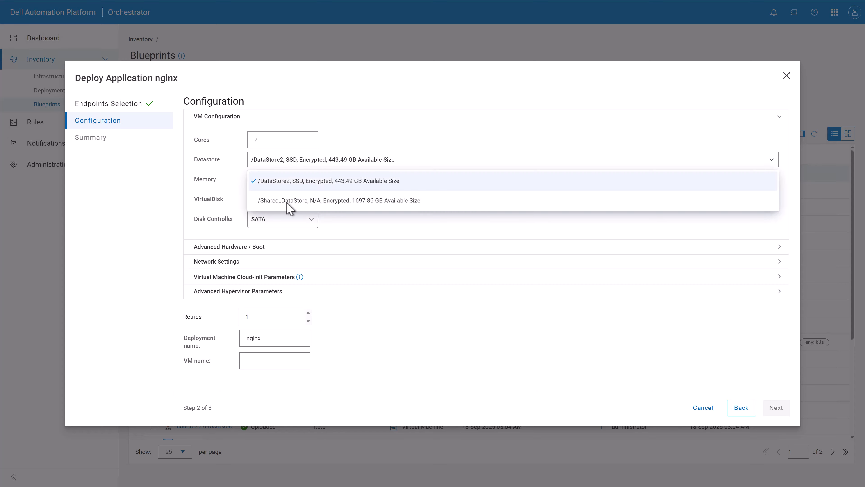
left_click(287, 201)
left_click(235, 262)
left_click(208, 285)
left_click(272, 320)
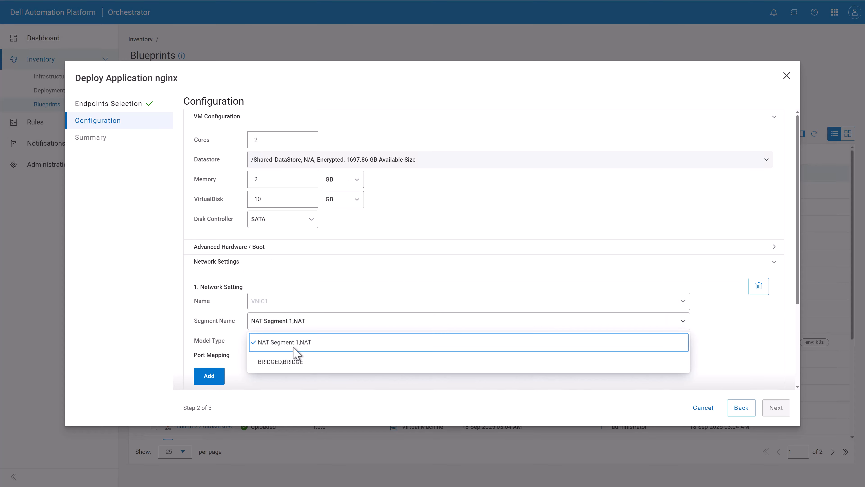
left_click(295, 367)
Step: Name the VM demo and deploy the nginx application
scroll(290, 370, "down", 3)
left_click(275, 378)
type("demo")
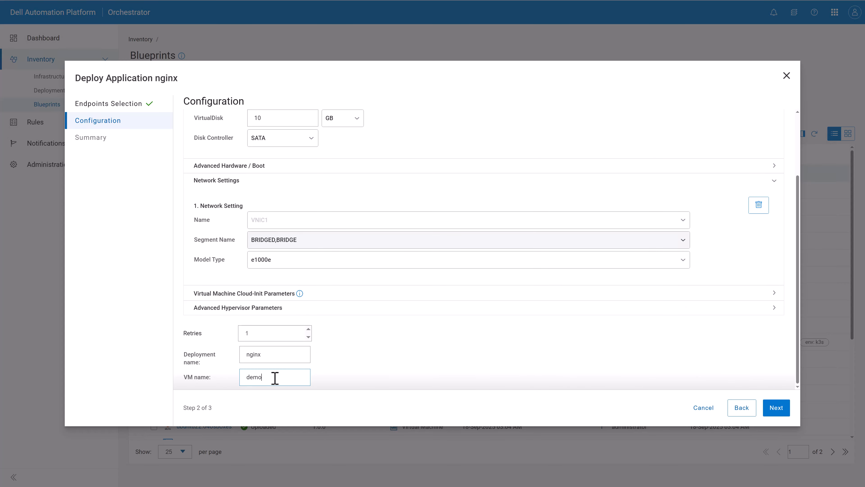
left_click(783, 406)
left_click(780, 407)
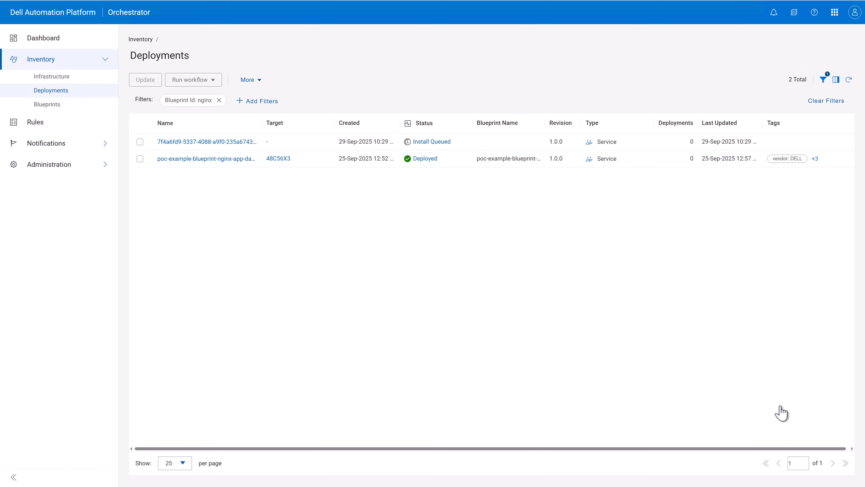
Step: Open the new nginx deployment and review its installation logs
left_click(165, 142)
left_click(293, 139)
left_click(474, 365)
scroll(473, 370, "down", 5)
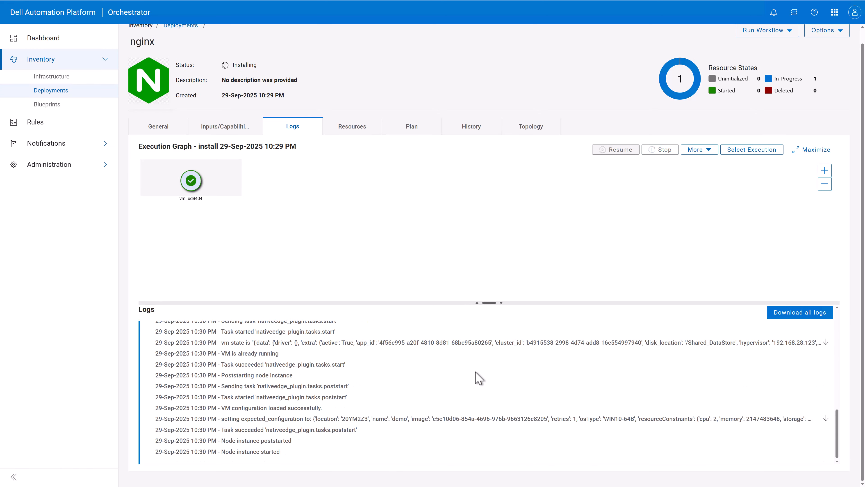
Step: Move the demo_ud9404 virtual machine of XR4000-Cluster to XR4000-Node2
left_click(77, 83)
left_click(338, 89)
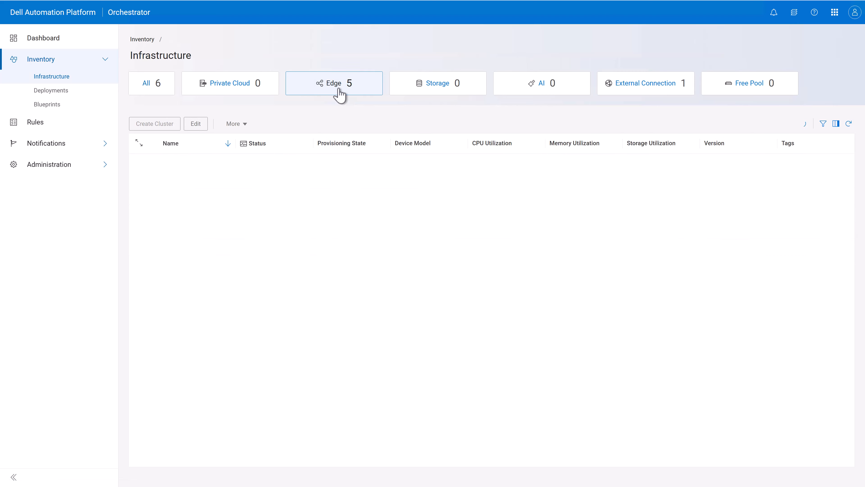
left_click(205, 164)
left_click(282, 143)
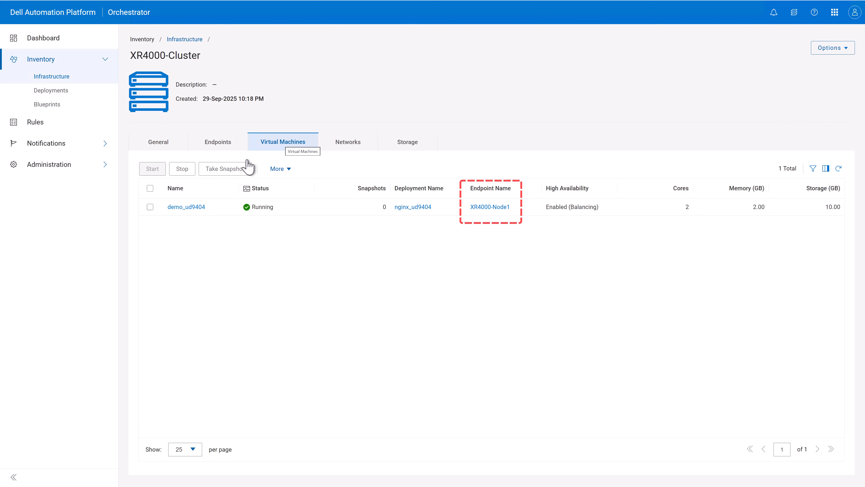
left_click(150, 207)
left_click(280, 169)
left_click(283, 184)
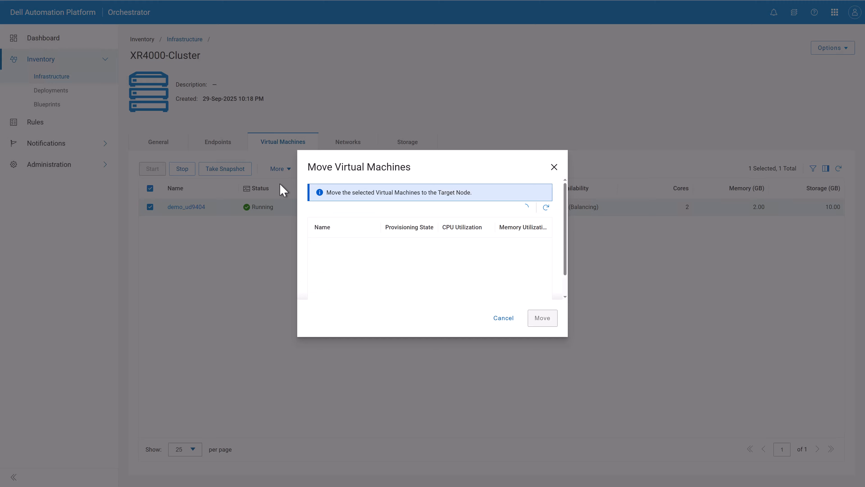
left_click(373, 262)
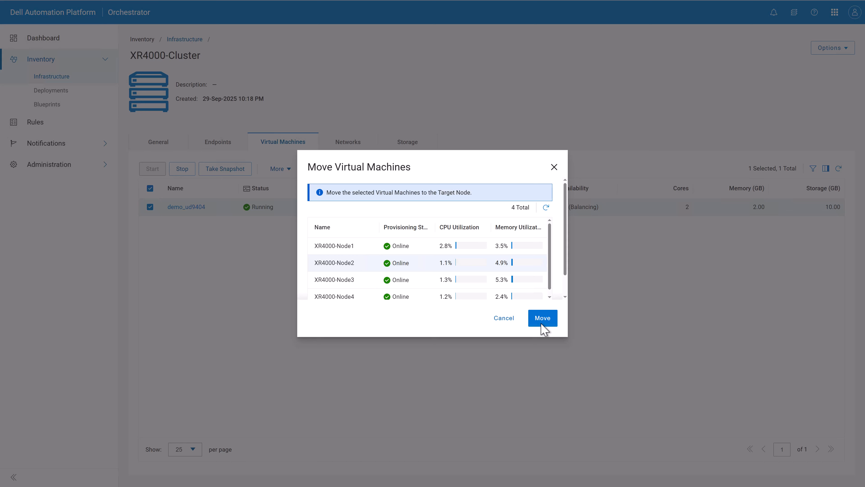
left_click(542, 324)
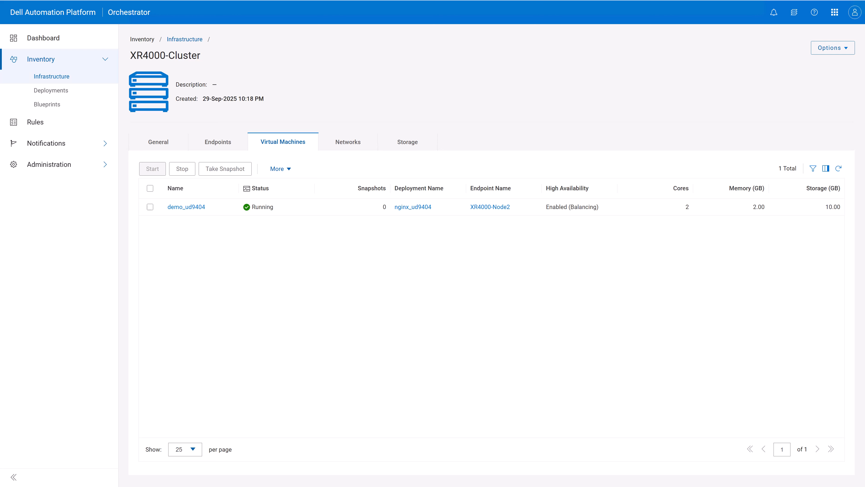
Step: Open the cluster update dialog
left_click(839, 48)
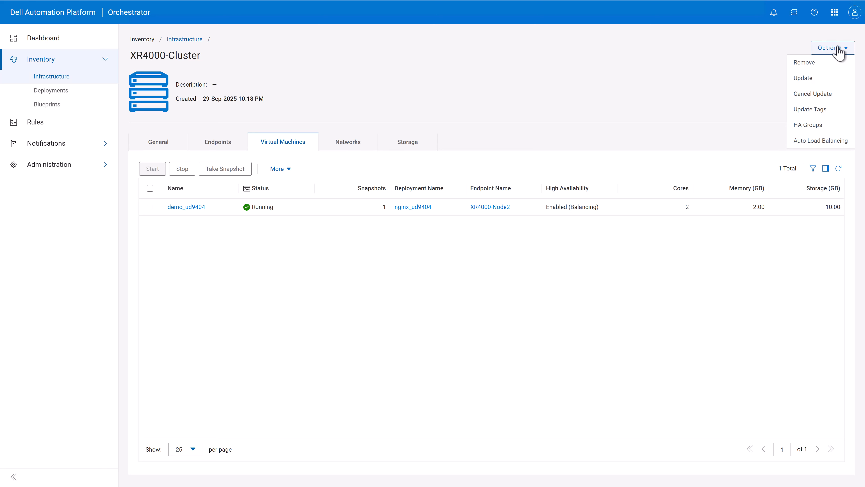
left_click(826, 83)
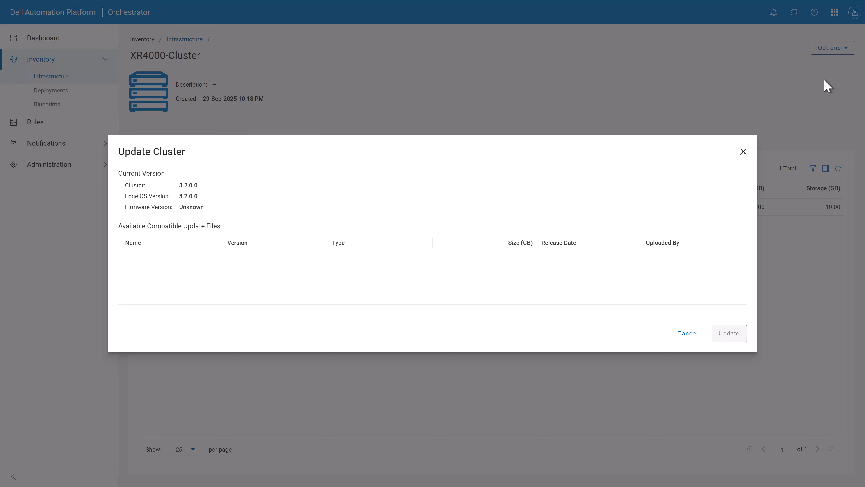
Step: Close the update dialog and start a new HA group for the cluster named MissionCritical
left_click(743, 152)
left_click(839, 52)
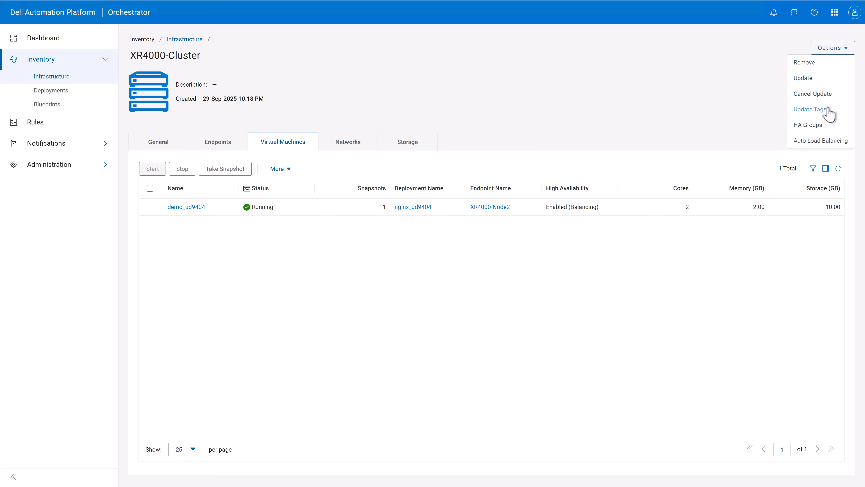
left_click(816, 125)
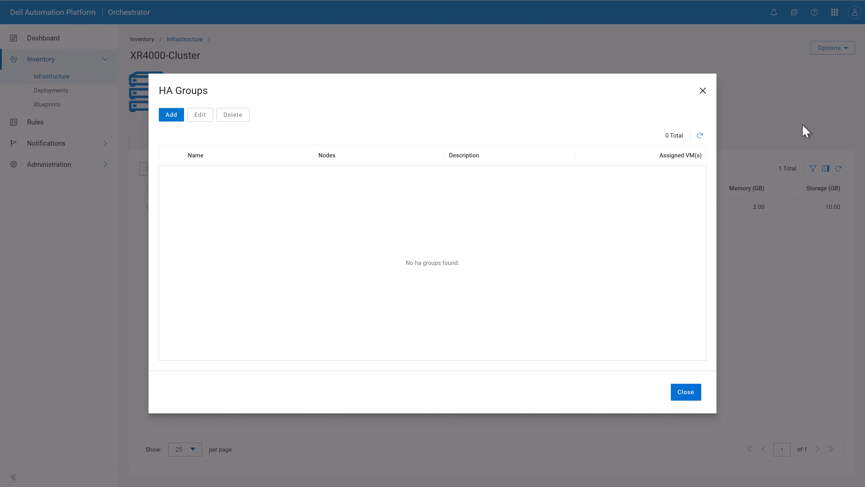
left_click(171, 115)
left_click(185, 127)
type("MissionCr")
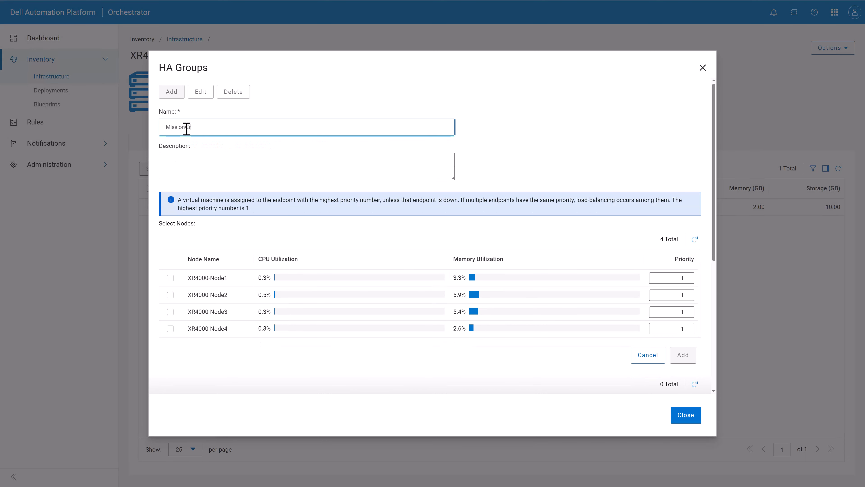
type("itical")
Step: Include XR4000-Node1 through XR4000-Node4 in the HA group with priorities 1, 2, 3 and 4, and save it
left_click(170, 278)
left_click(171, 294)
left_click(170, 311)
left_click(171, 328)
left_click(688, 295)
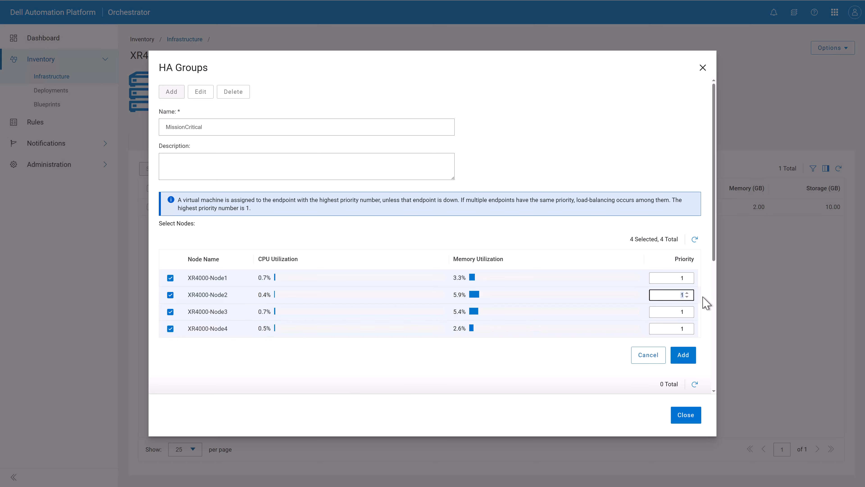
type("2")
key("Tab")
type("3")
key("Tab")
type("4")
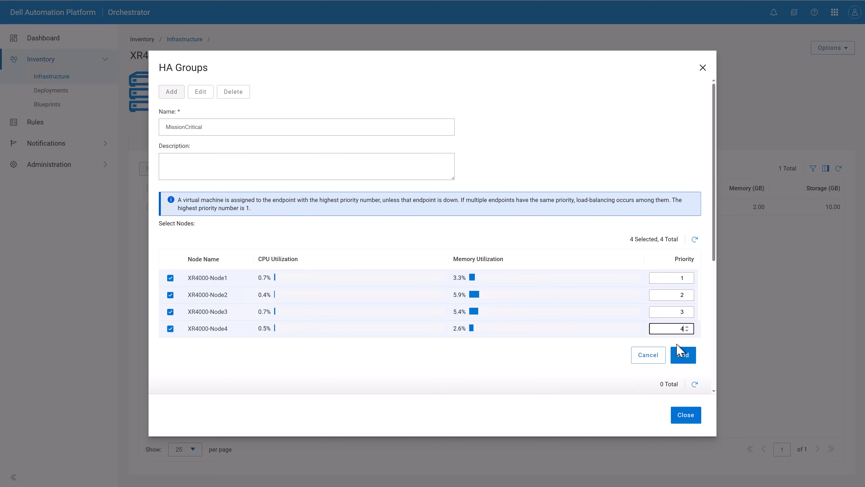
left_click(683, 355)
left_click(685, 401)
Step: Assign the demo_ud9404 virtual machine to the MissionCritical HA group
left_click(150, 206)
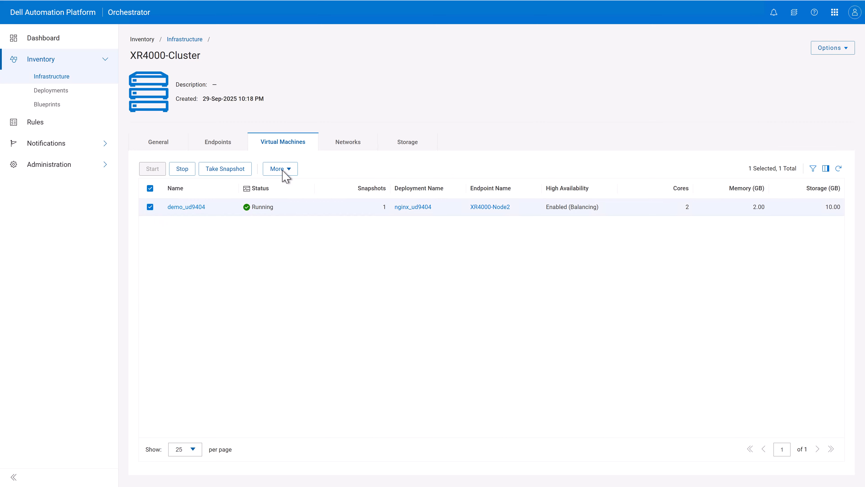
left_click(282, 170)
left_click(294, 201)
left_click(517, 346)
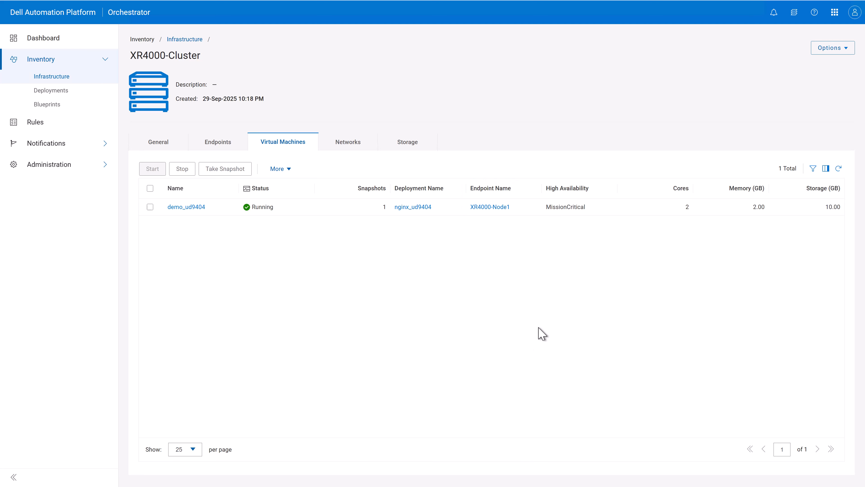
Step: Review the cluster's Auto Load Balancing migration level options without changing them
left_click(845, 49)
left_click(819, 141)
left_click(504, 274)
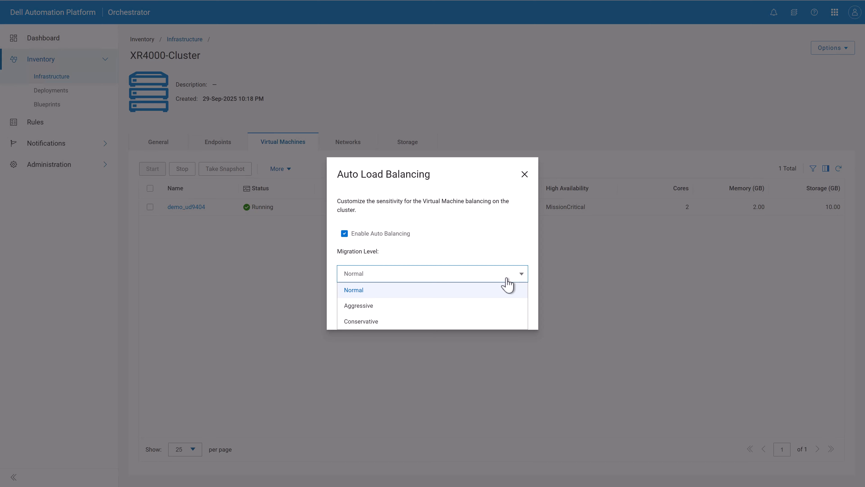
left_click(507, 280)
left_click(524, 174)
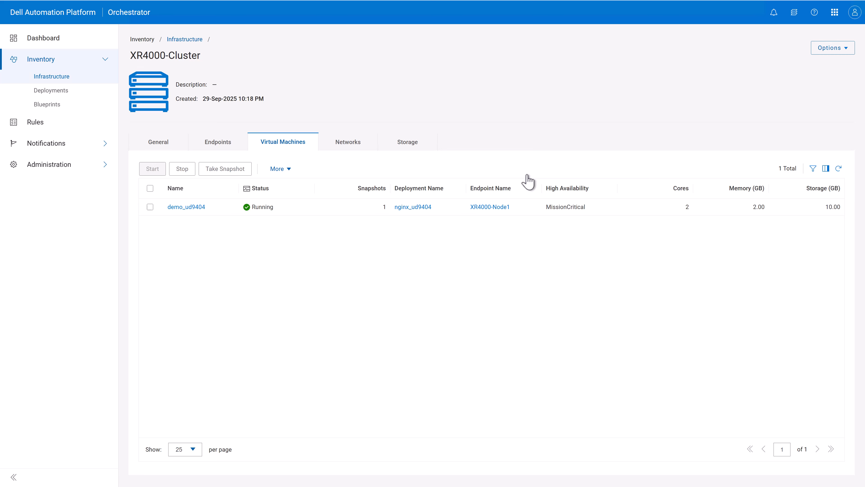
Step: Open the vCenter external connection and browse its clusters, hosts and virtual machines
left_click(66, 79)
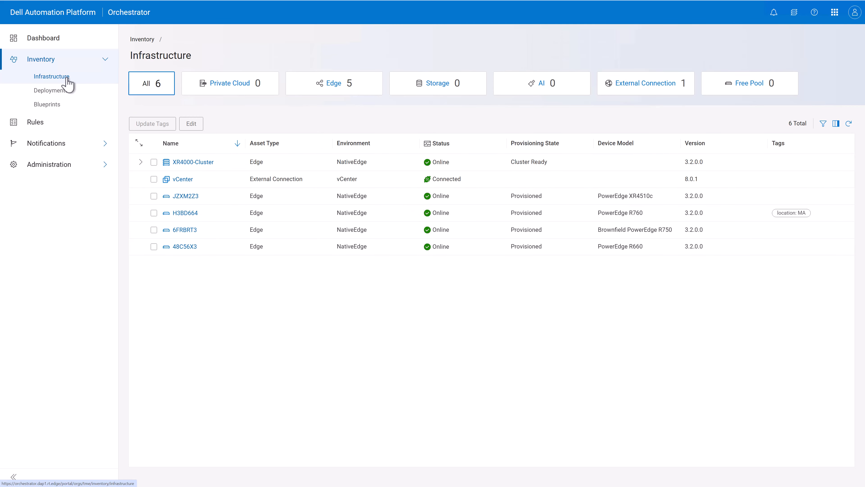
left_click(624, 88)
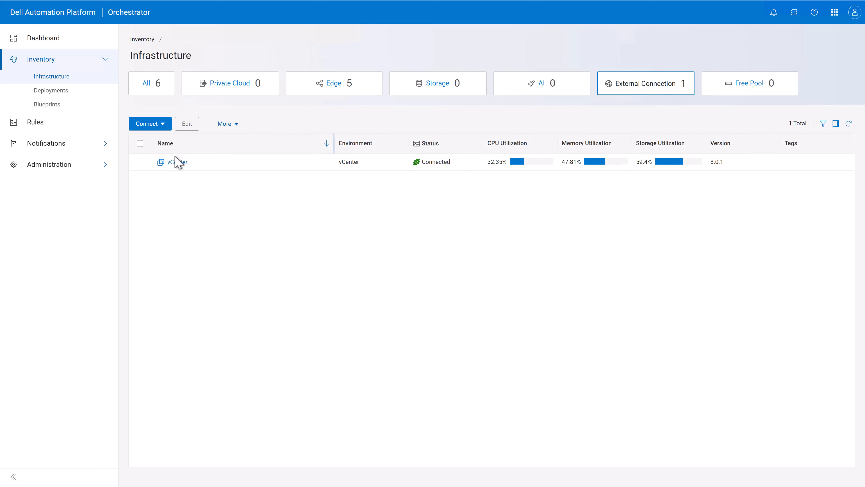
left_click(176, 163)
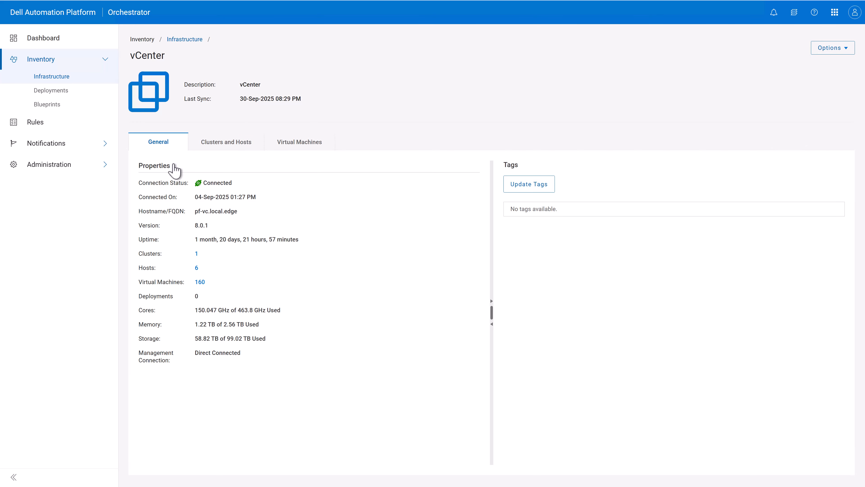
left_click(218, 143)
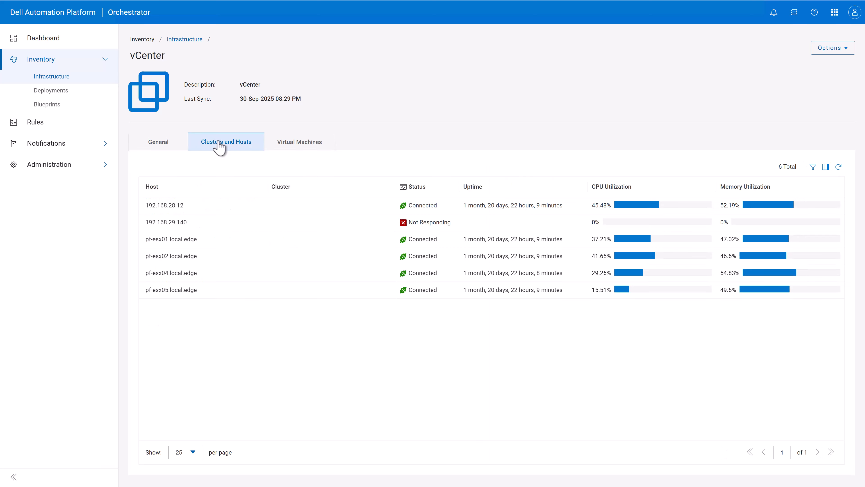
left_click(297, 143)
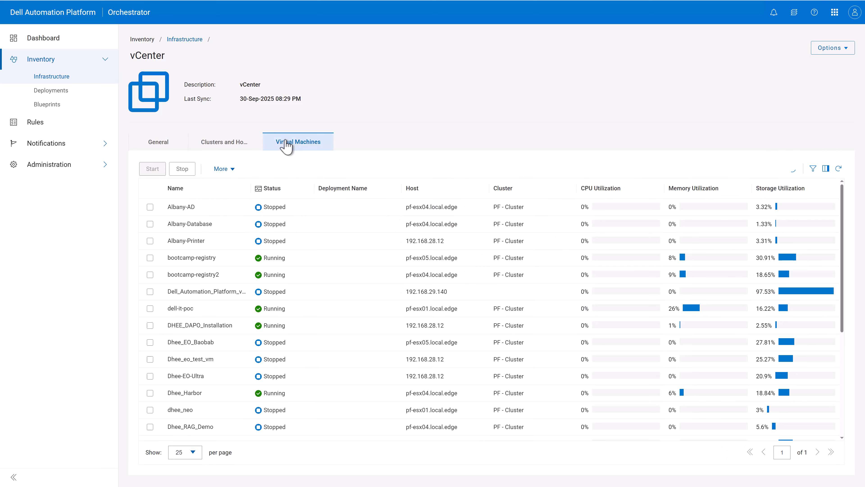
Step: Filter the vCenter virtual machines by the name Litmus
left_click(813, 168)
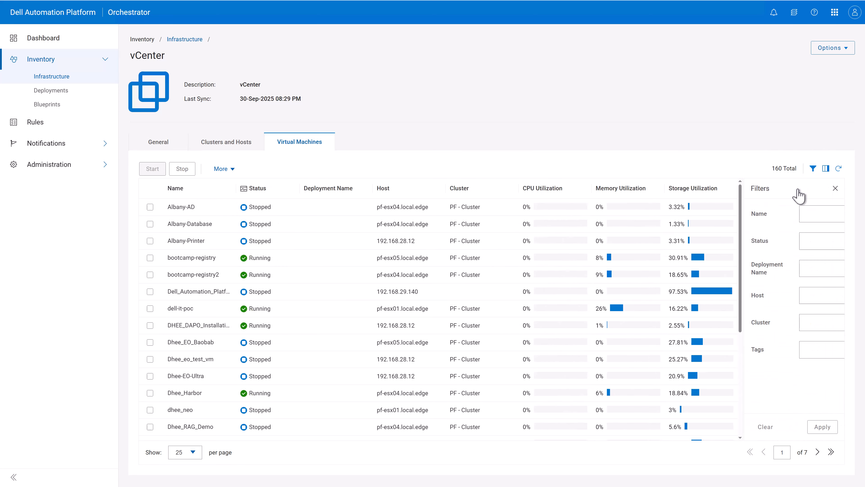
left_click(766, 215)
type("Litmus")
left_click(823, 427)
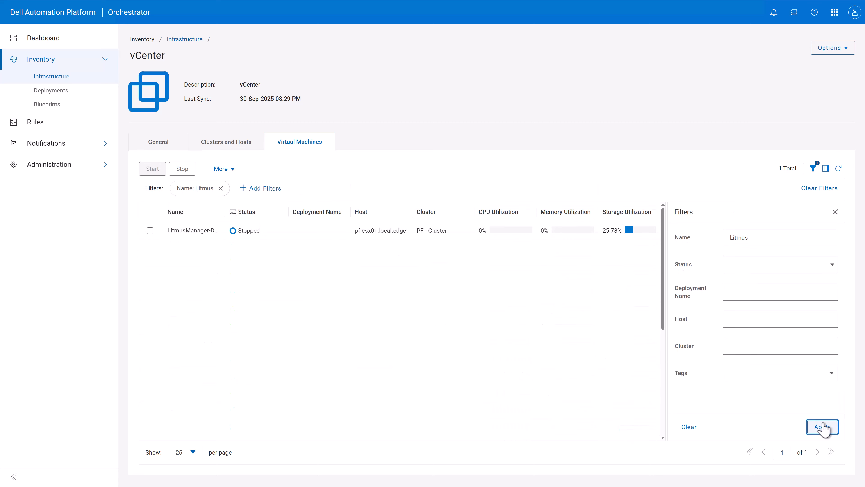
Step: Select the LitmusManager-Demo-es8qi6 virtual machine and start importing it to NativeEdge
left_click_drag(224, 212, 269, 209)
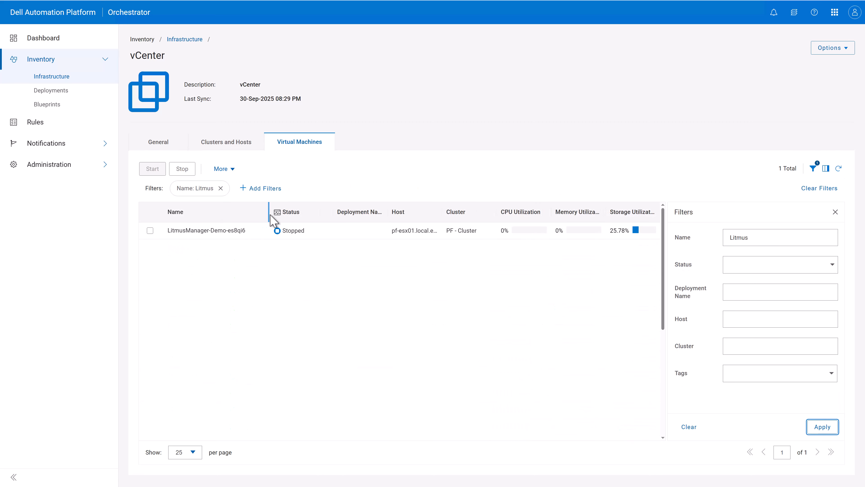
left_click(149, 235)
left_click(150, 232)
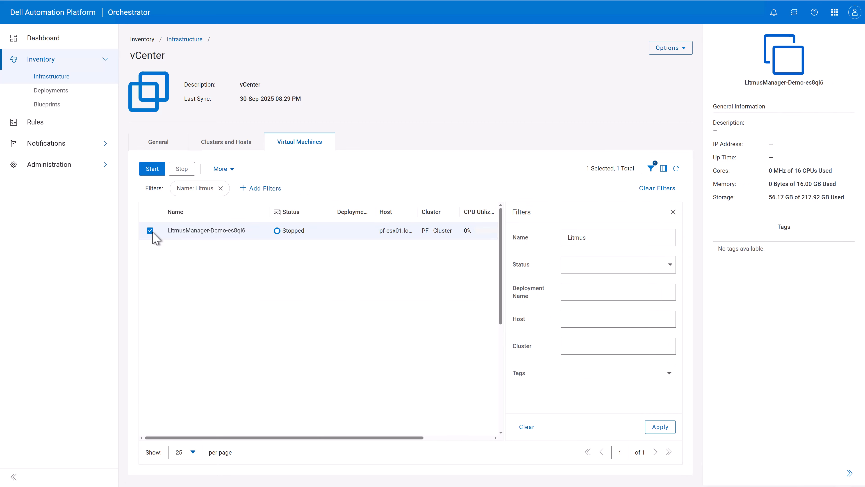
left_click(220, 168)
left_click(240, 236)
left_click(86, 124)
left_click(88, 87)
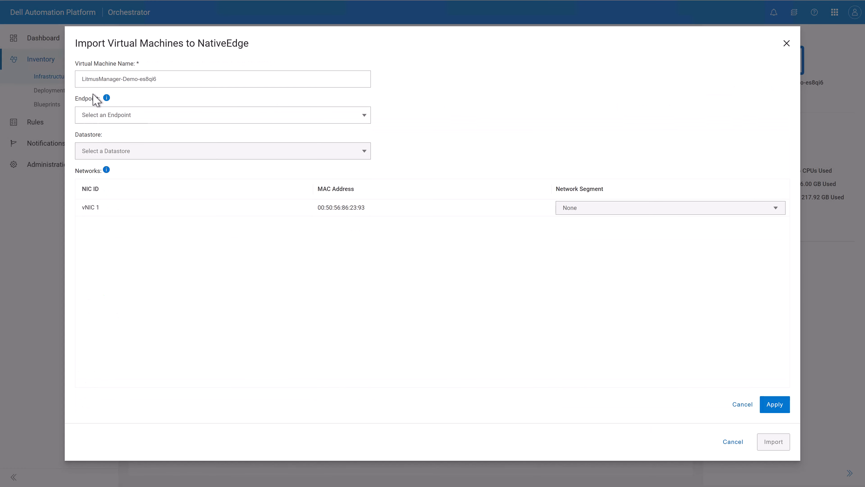
Step: Import the VM to endpoint XR4000-Node4 with datastore /Shared_DataStore and the BRIDGED network segment
left_click(135, 116)
scroll(126, 193, "down", 2)
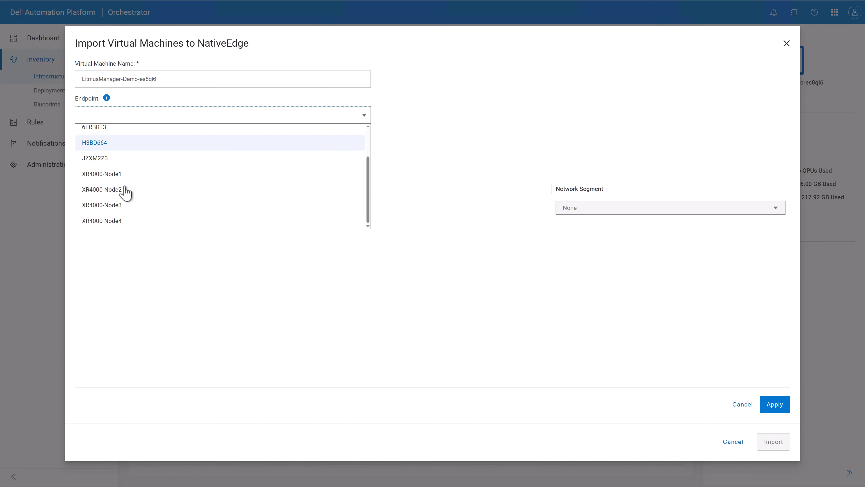
left_click(126, 221)
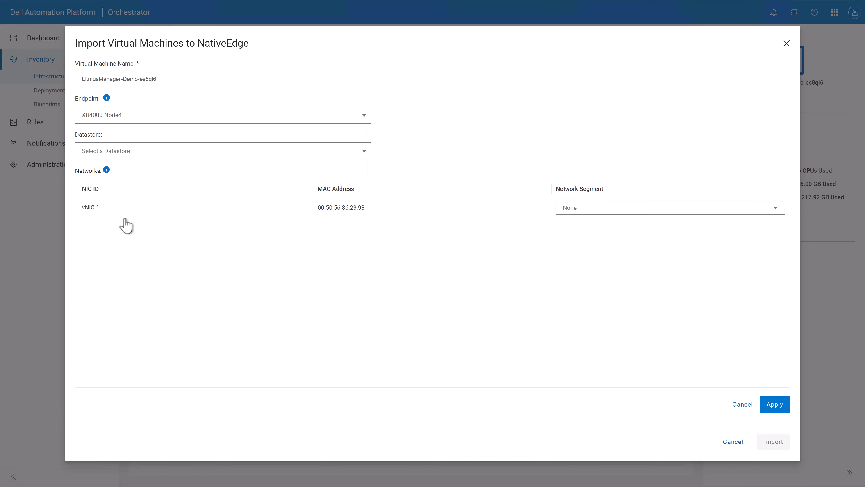
left_click(122, 152)
left_click(121, 185)
left_click(575, 214)
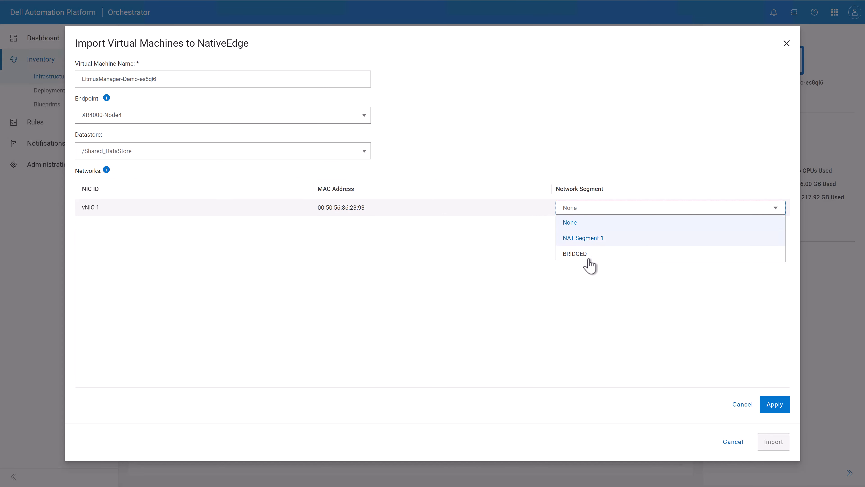
left_click(583, 256)
left_click(775, 404)
left_click(775, 442)
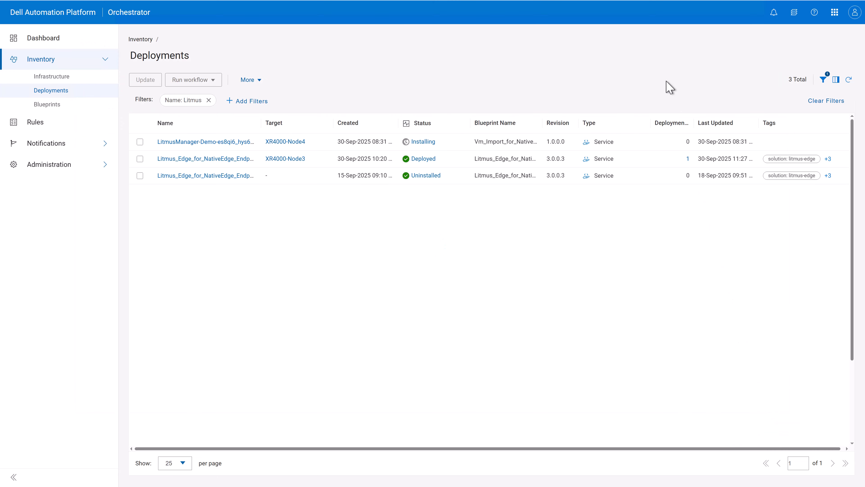
Step: Open the new LitmusManager-Demo deployment to check its installation
left_click(430, 143)
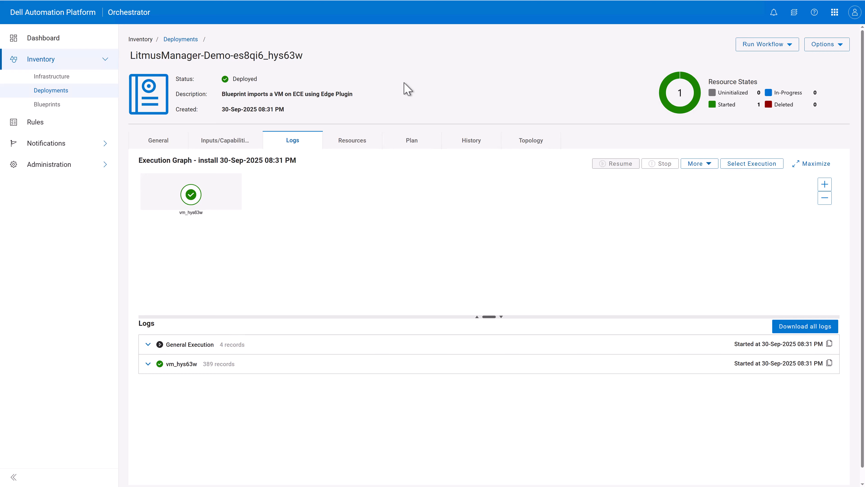
left_click(73, 79)
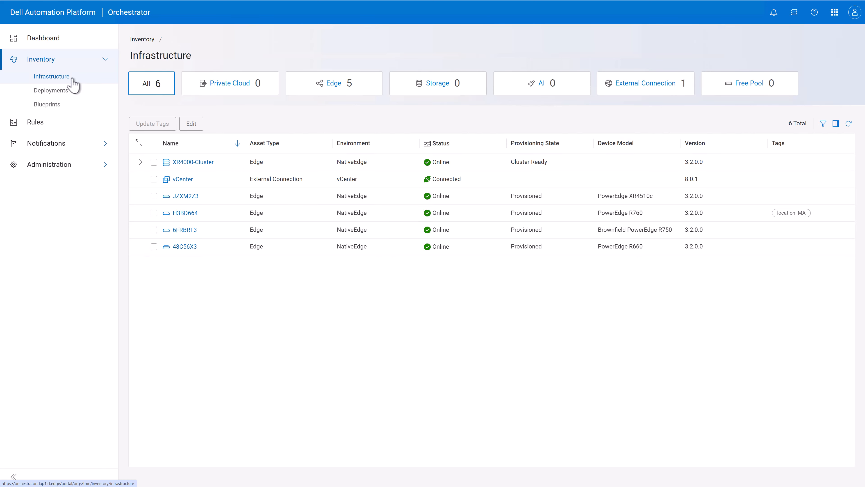
Step: Take a snapshot of the demo_ud9404 virtual machine in XR4000-Cluster using the default snapshot name
left_click(337, 83)
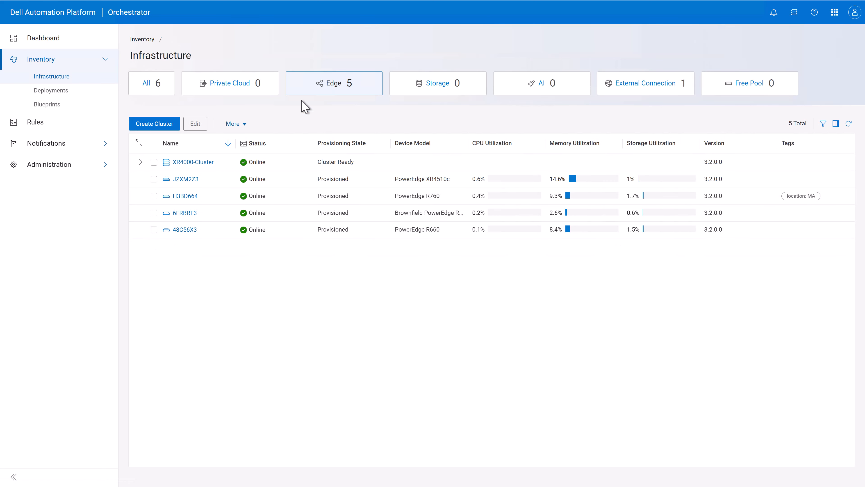
left_click(201, 162)
left_click(283, 143)
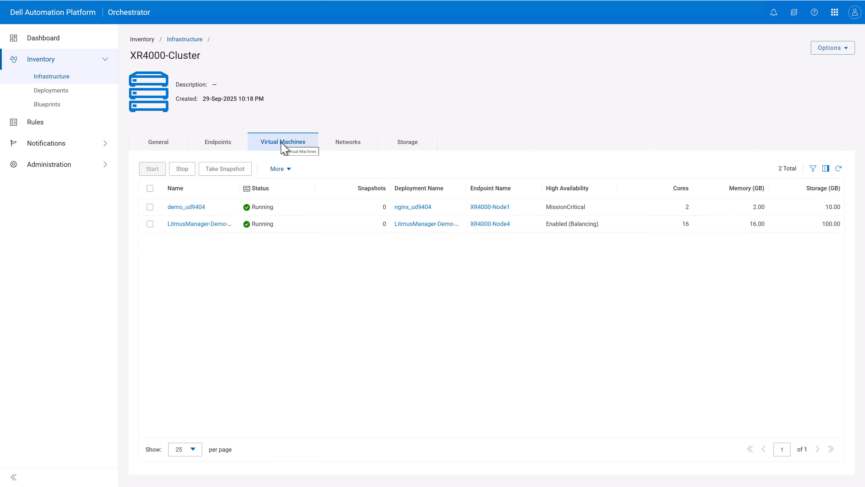
left_click(150, 208)
left_click(229, 170)
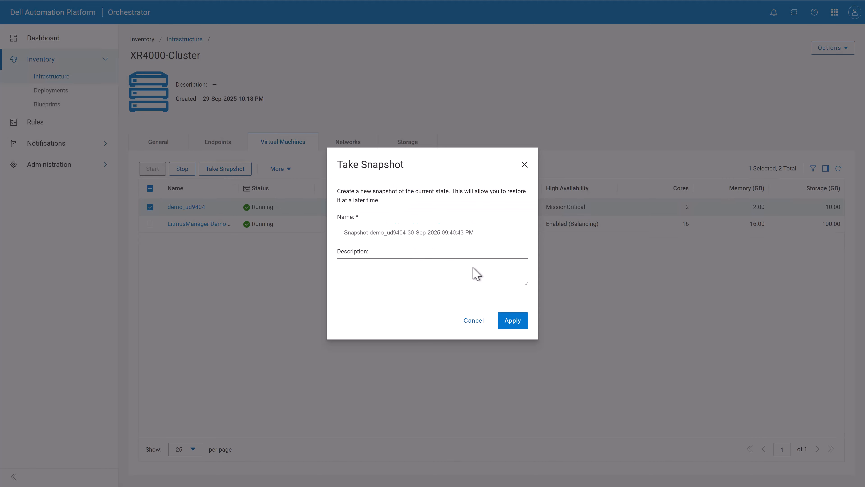
left_click(513, 321)
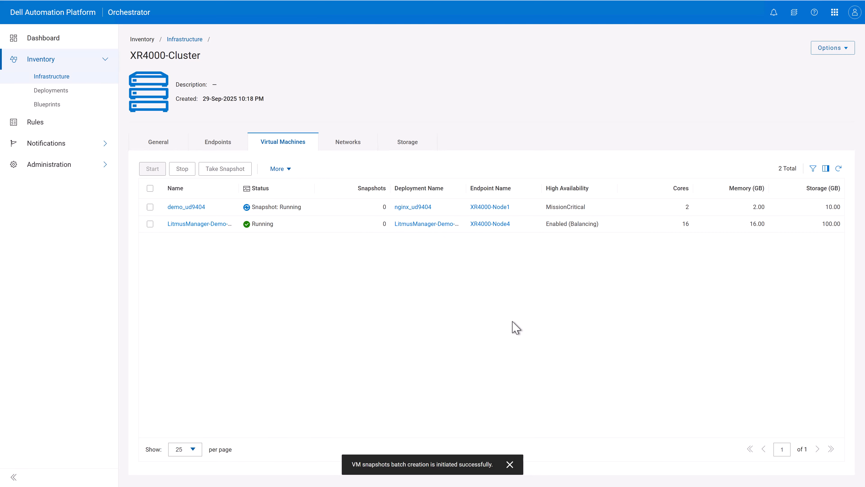
Step: Open the demo_ud9404 virtual machine and view its snapshots
left_click(192, 208)
left_click(225, 150)
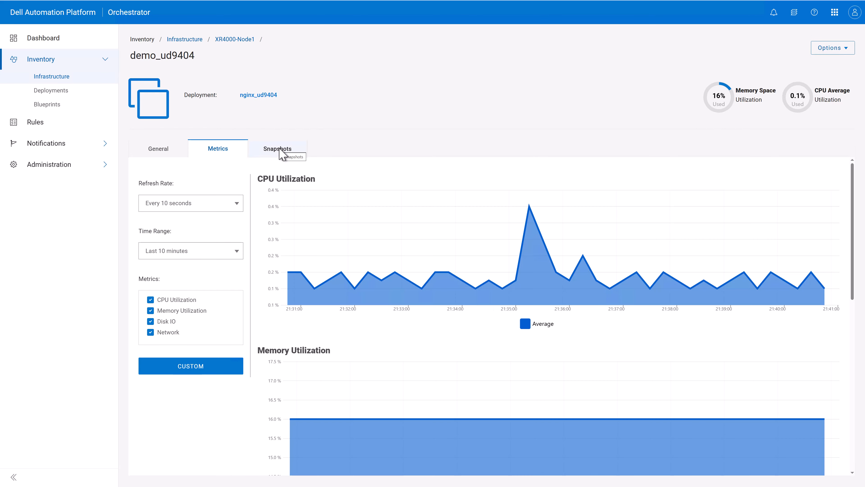
left_click(281, 153)
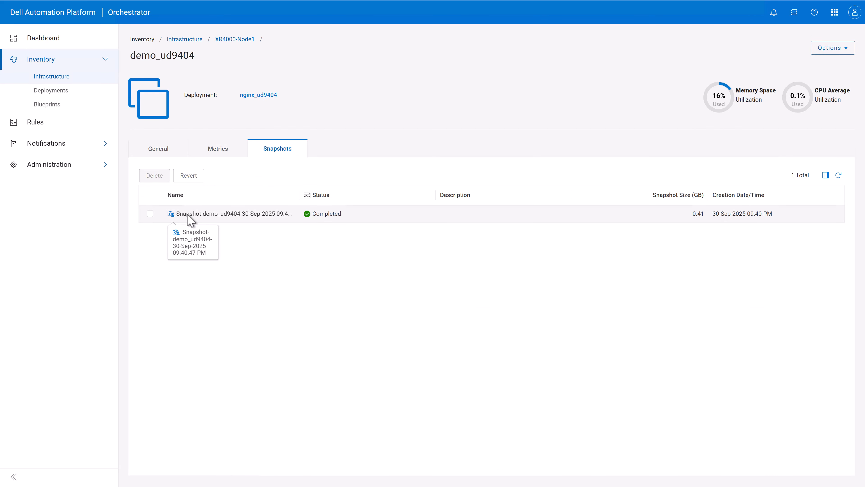